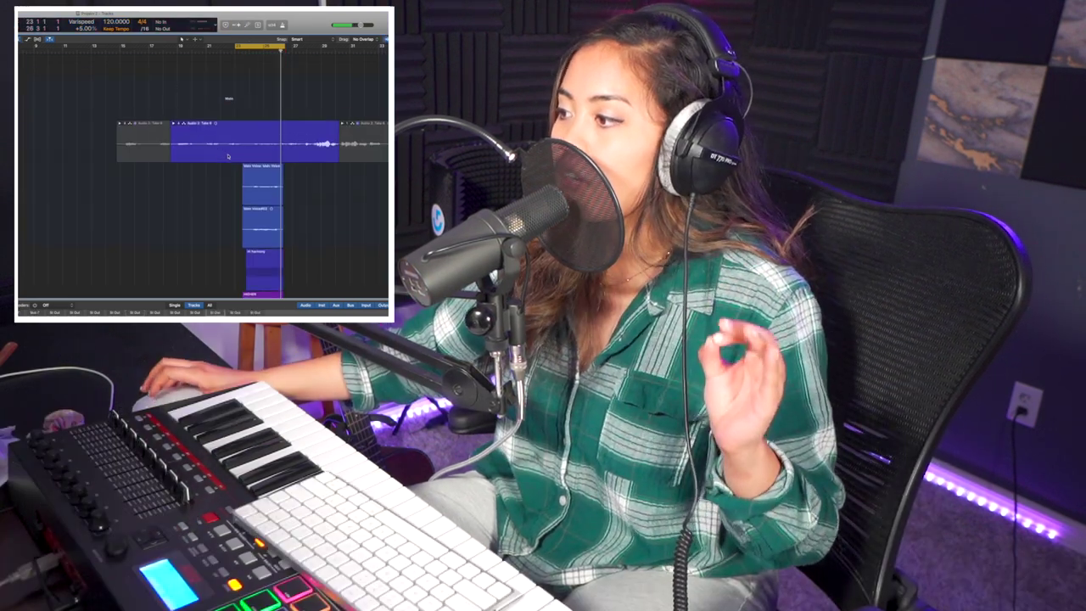
Step: Delete the unused opening of the two Main Voice double regions and trim their ends just after bar 26
scroll(227, 157, "down", 2)
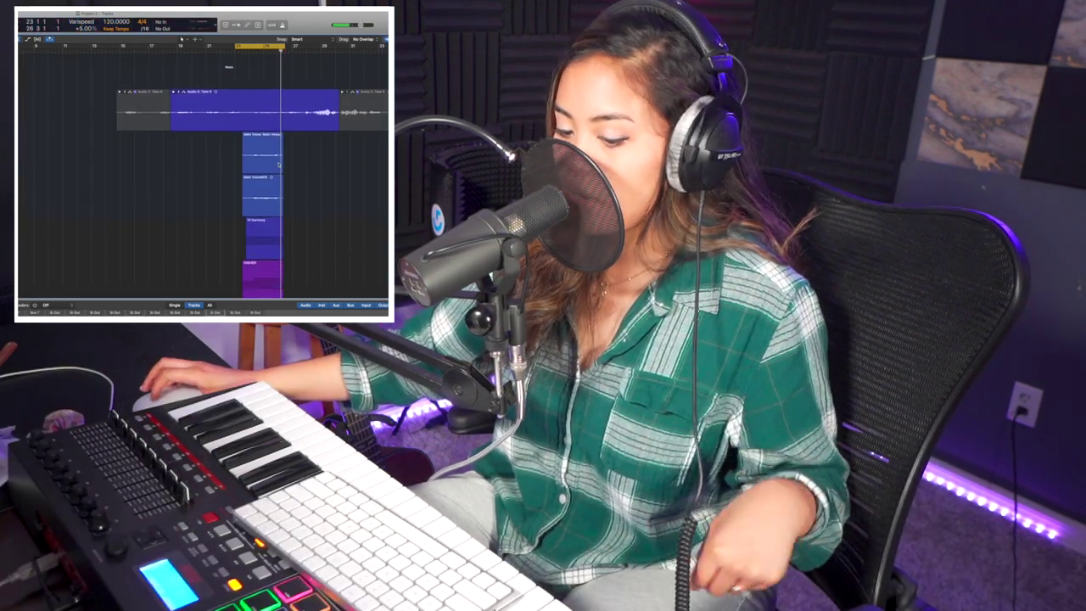
key("super+Right")
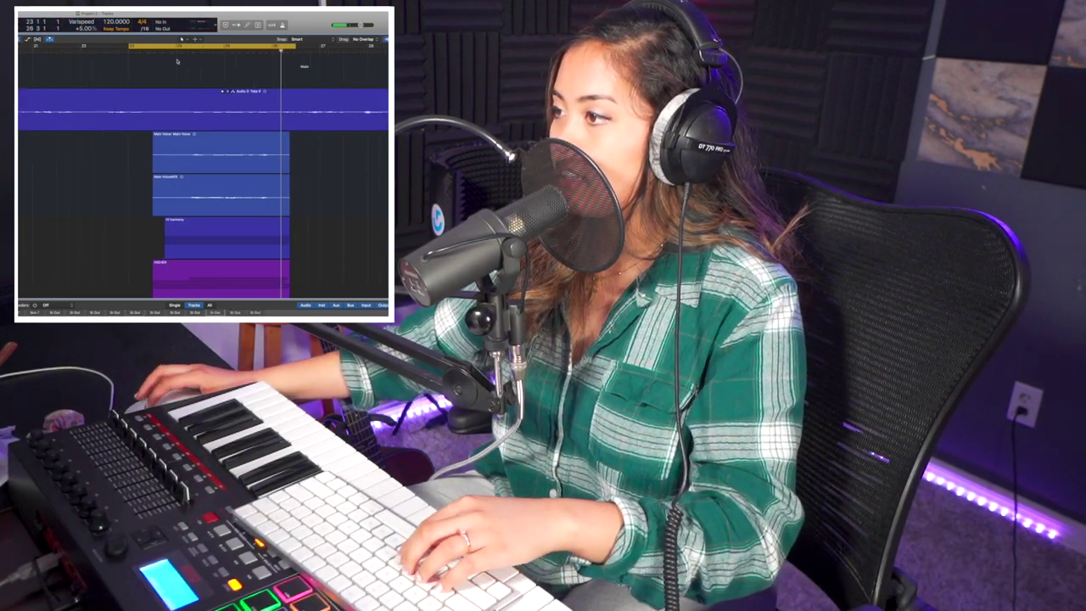
left_click(182, 42)
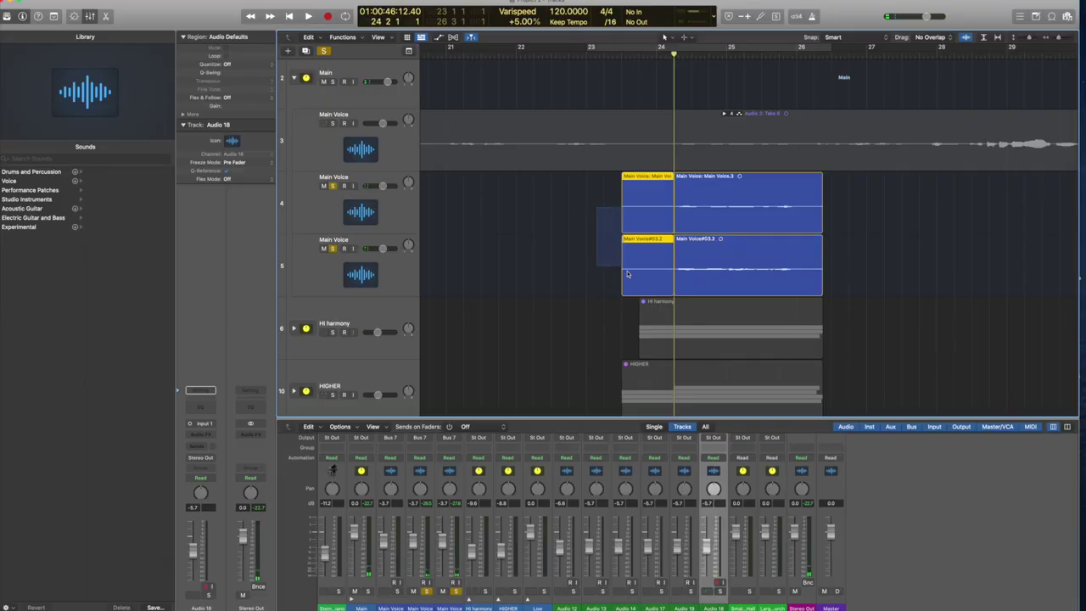
key("Delete")
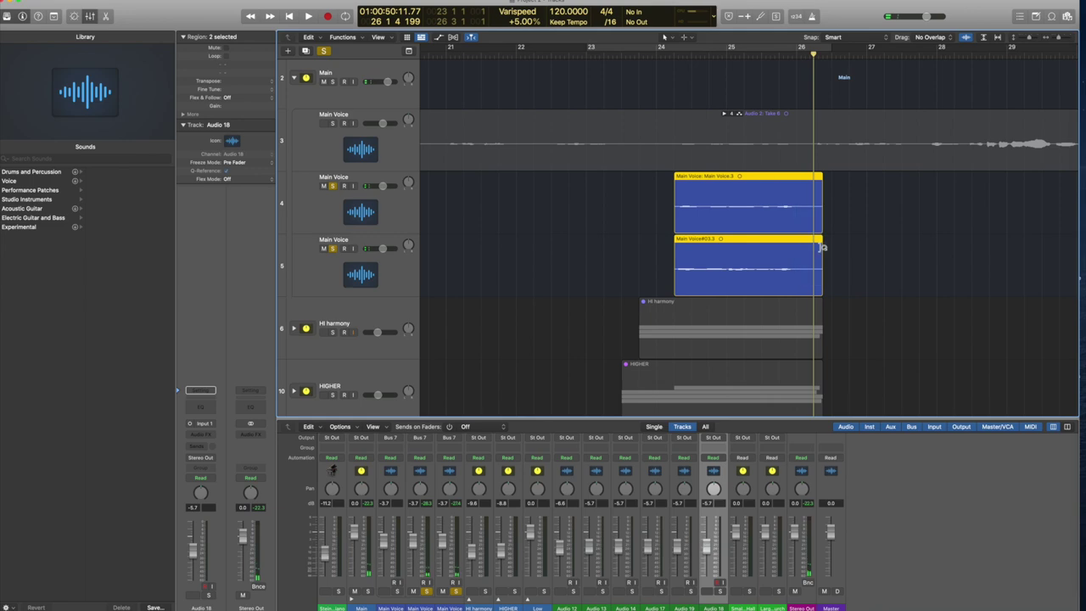
left_click_drag(829, 205, 790, 260)
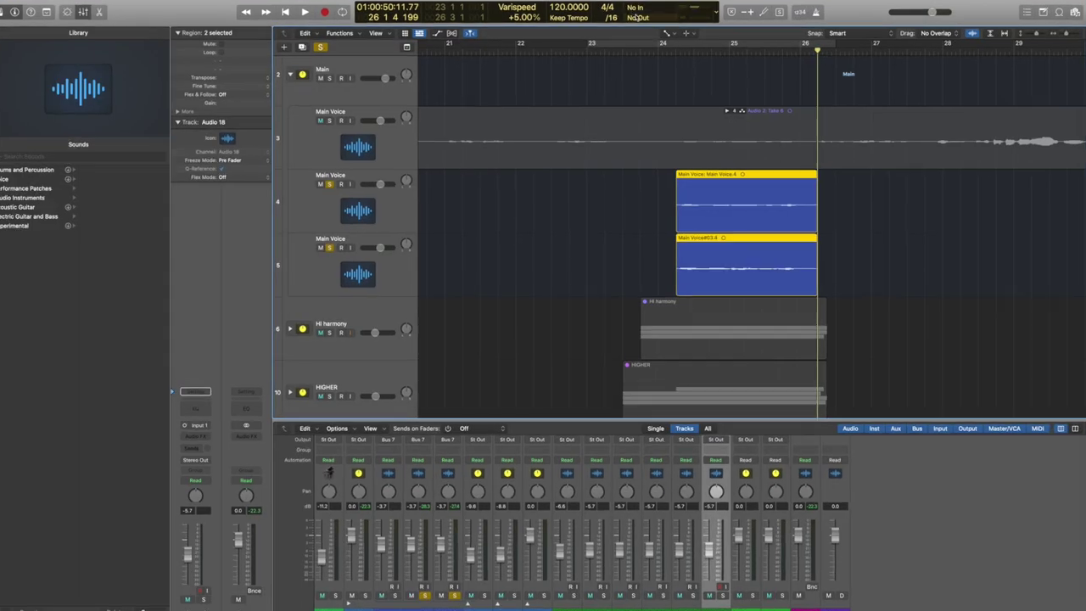
Step: Use the Fade tool to add fade-ins and fade-outs to the trimmed Main Voice and harmony regions
left_click(664, 37)
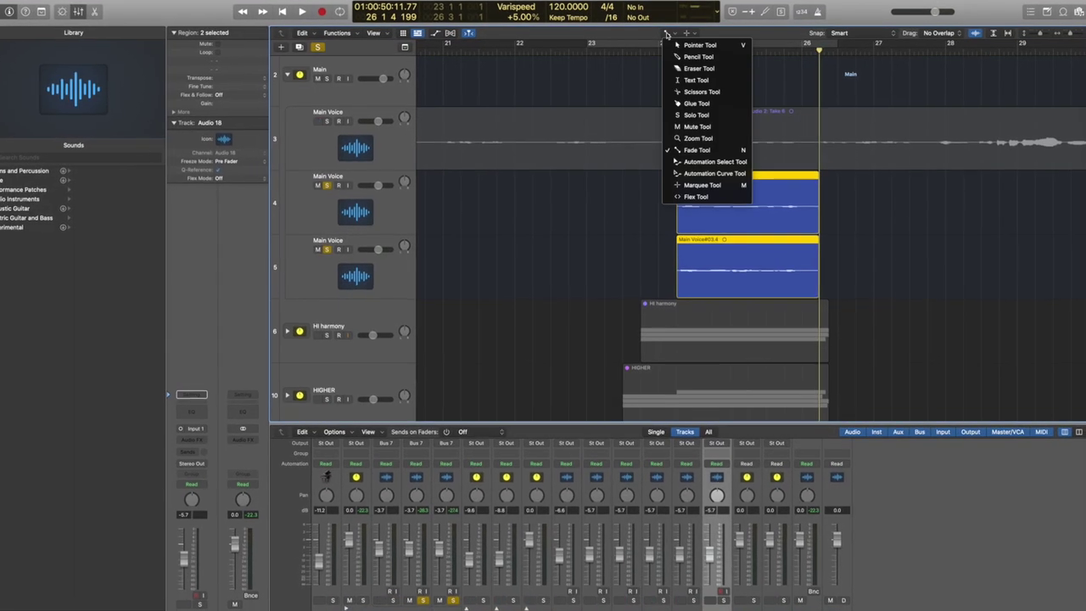
left_click(826, 198)
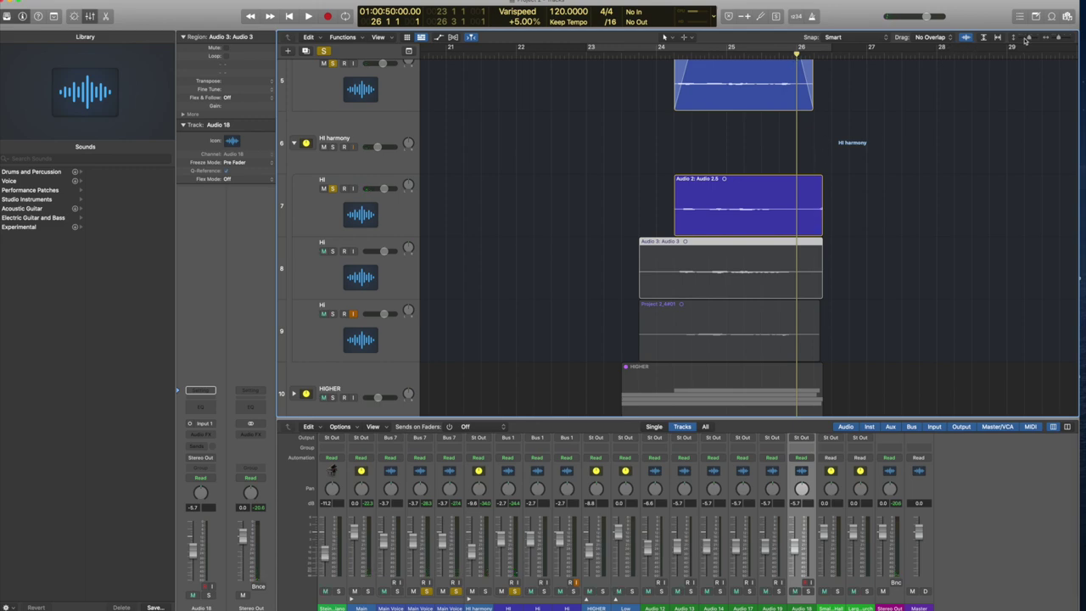
key("super+Down")
left_click_drag(820, 211, 766, 214)
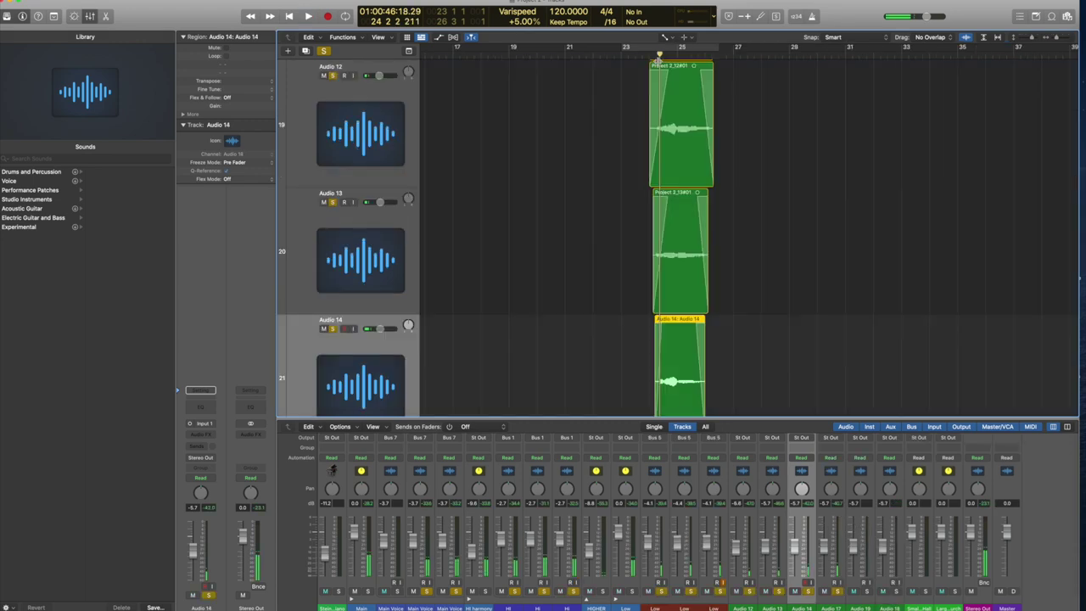
key("super+Right")
left_click(723, 167)
Step: Pan the second Main Voice double to +63, opposite the first double, and play back the main vocal stack
key("space")
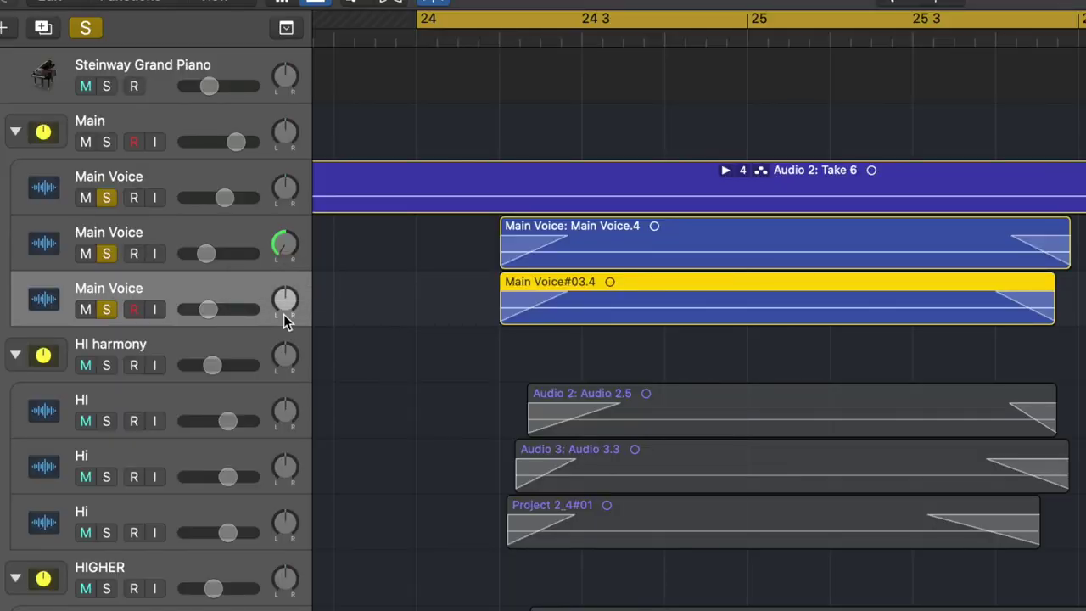
left_click_drag(283, 314, 285, 288)
key("space")
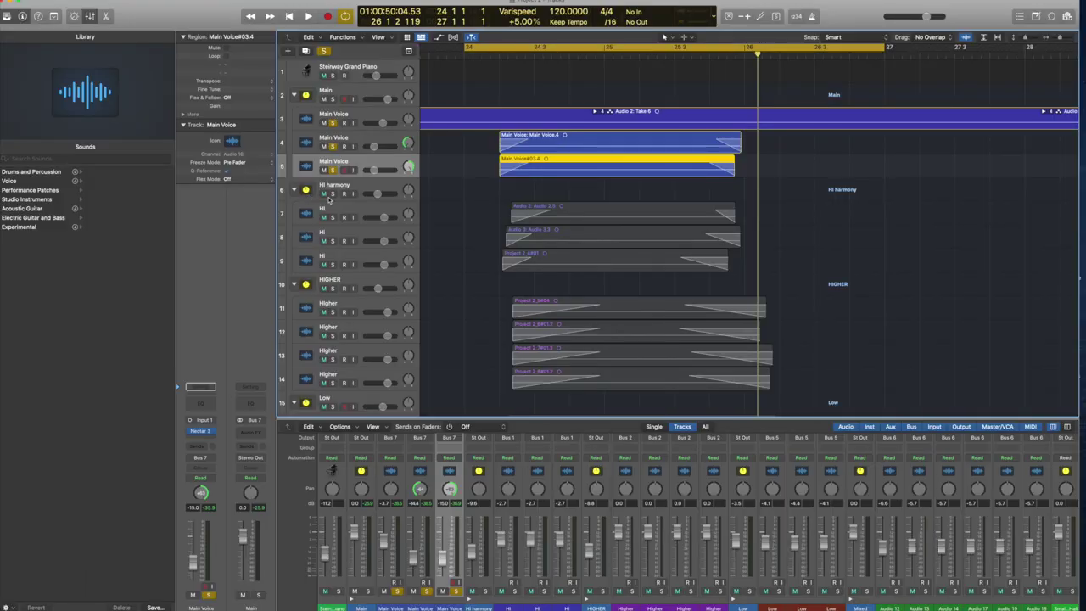
Step: Solo the HI harmony stack, followed by the HIGHER stack, to hear them with the main vocals
left_click(332, 194)
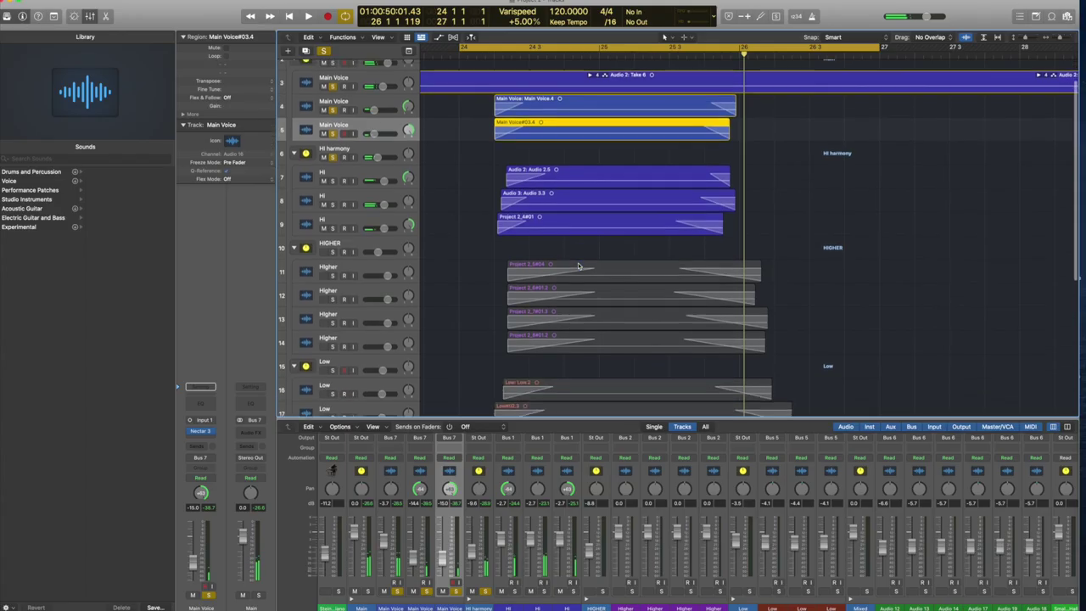
scroll(335, 237, "down", 1)
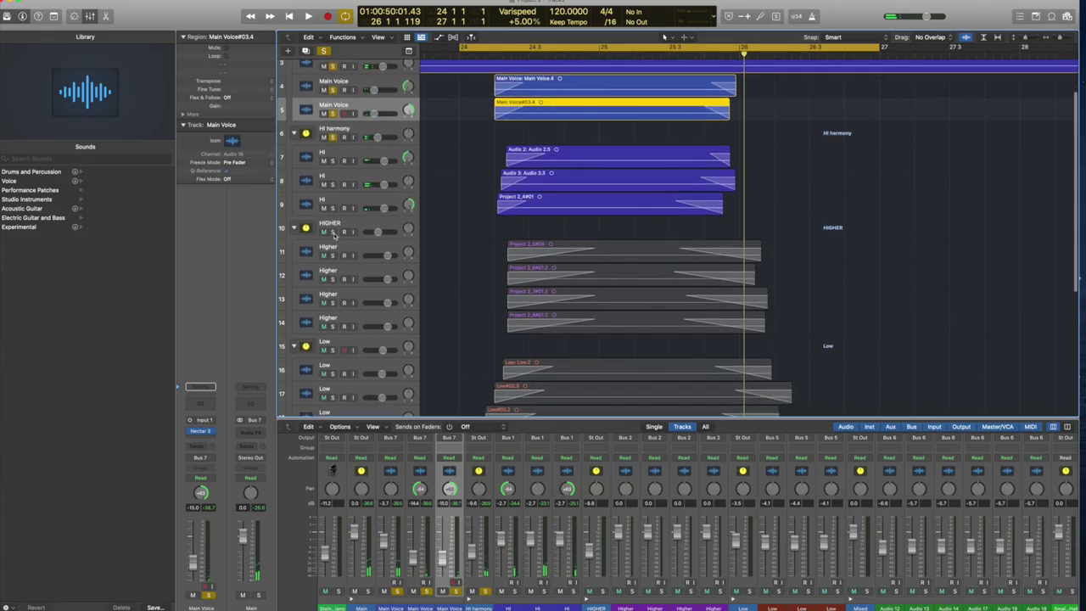
left_click(333, 232)
Step: Pan the tracks in the Low stack alternately to opposite sides, with the second track at +63
scroll(335, 237, "down", 3)
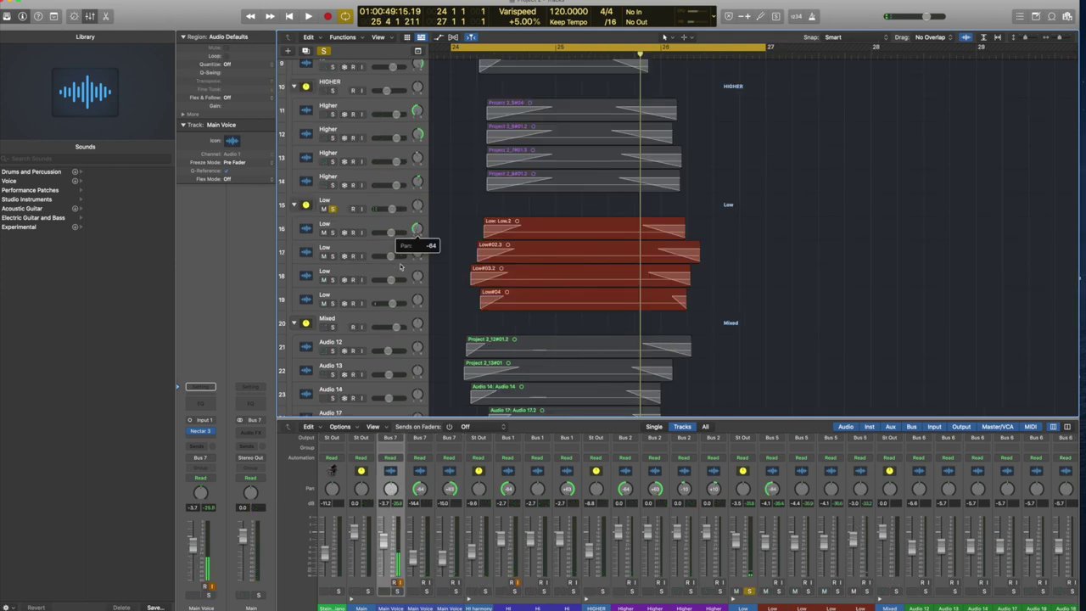
left_click_drag(417, 258, 434, 262)
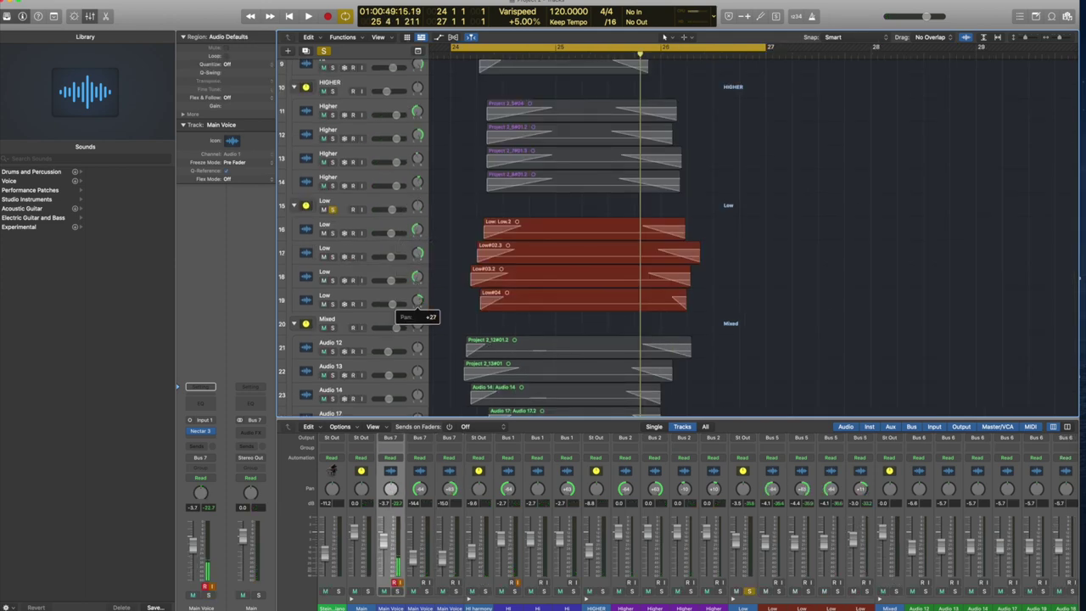
left_click(348, 227)
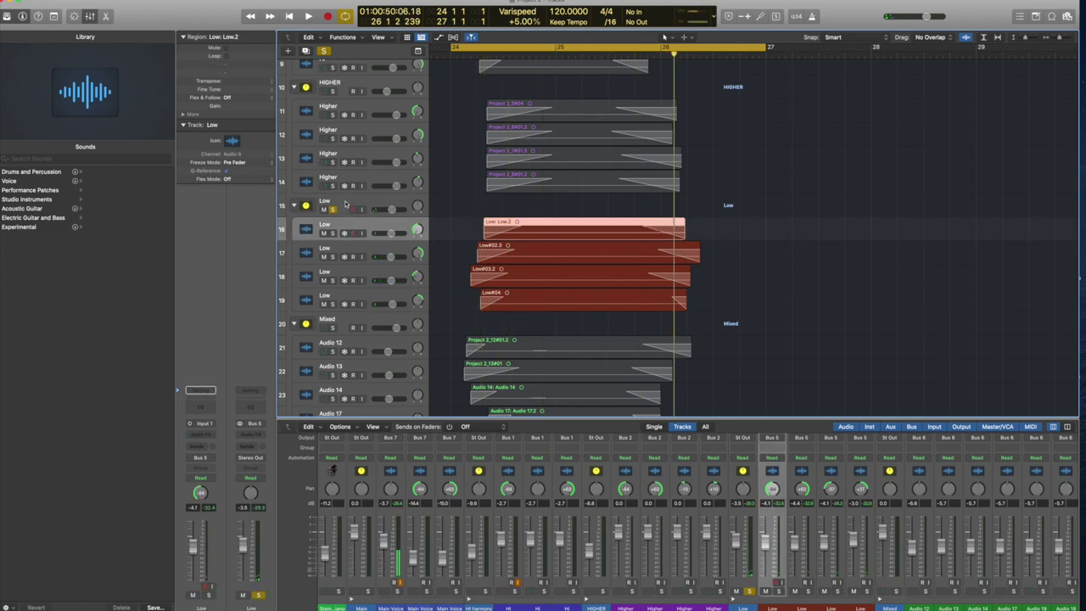
Step: Open Nectar 3 on the Low stack and reshape its EQ 2 curve to roll off the high frequencies
left_click(345, 203)
left_click(210, 437)
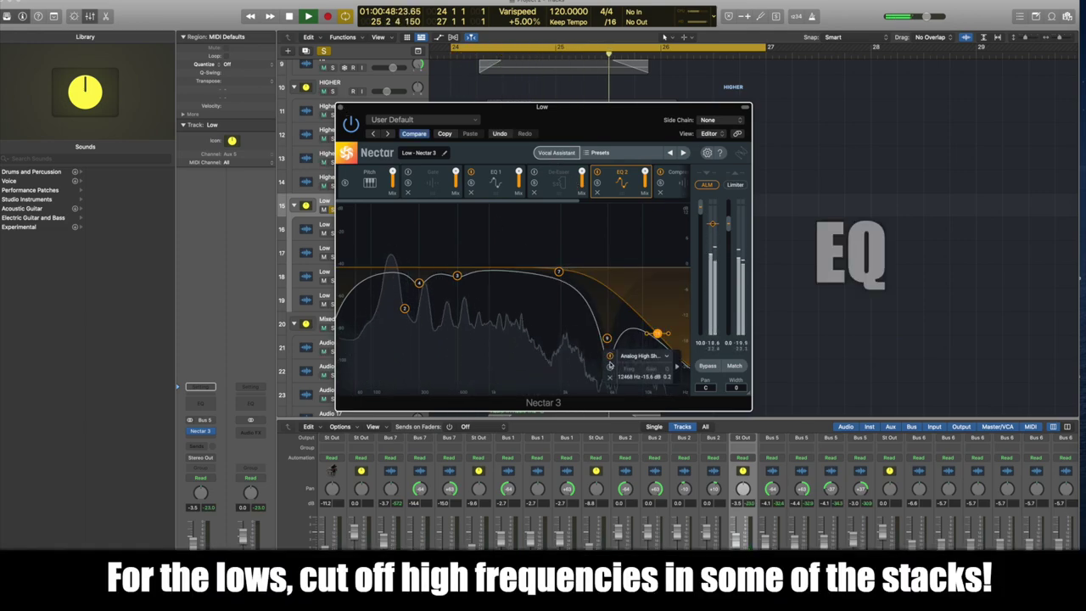
left_click_drag(607, 339, 600, 270)
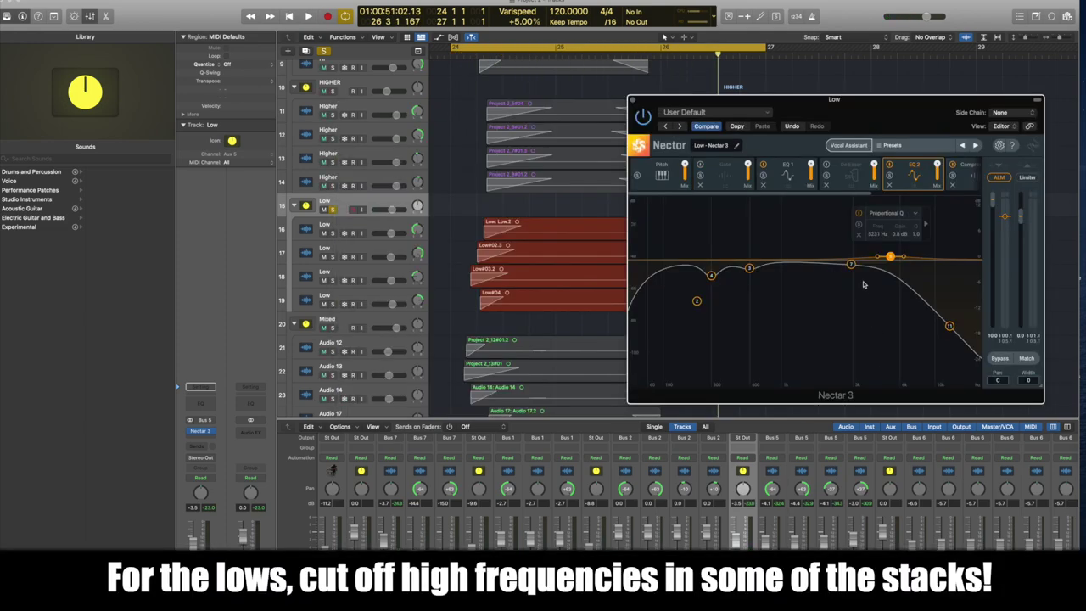
left_click_drag(850, 265, 845, 265)
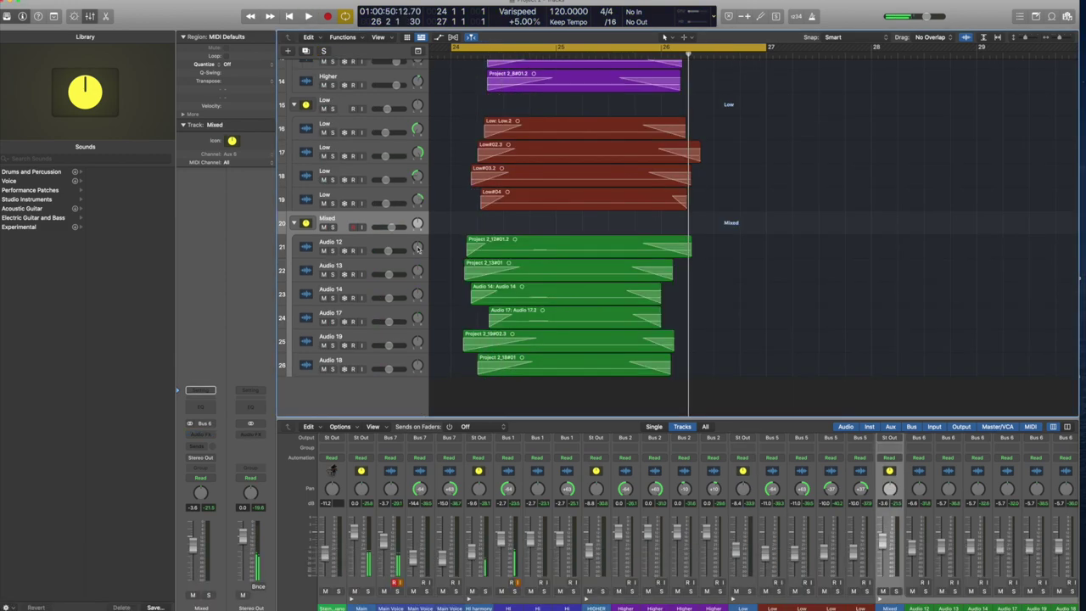
Step: Pan the audio tracks in the Mixed stack to alternating sides of the stereo field
left_click_drag(419, 272, 417, 299)
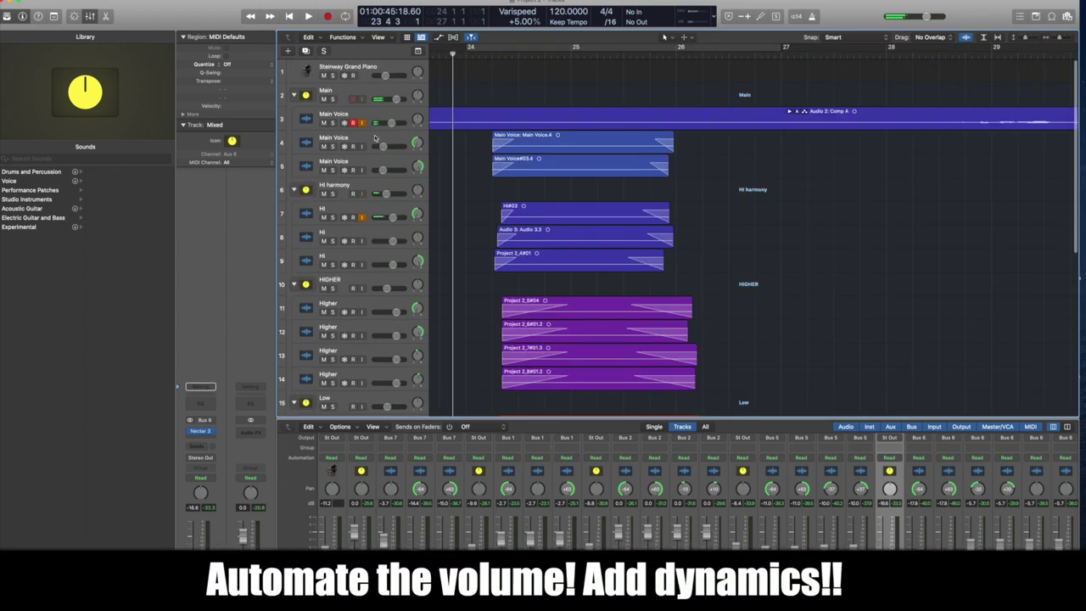
Step: Show track automation and start volume automation on the three Hi tracks in the HI harmony stack
left_click(582, 141)
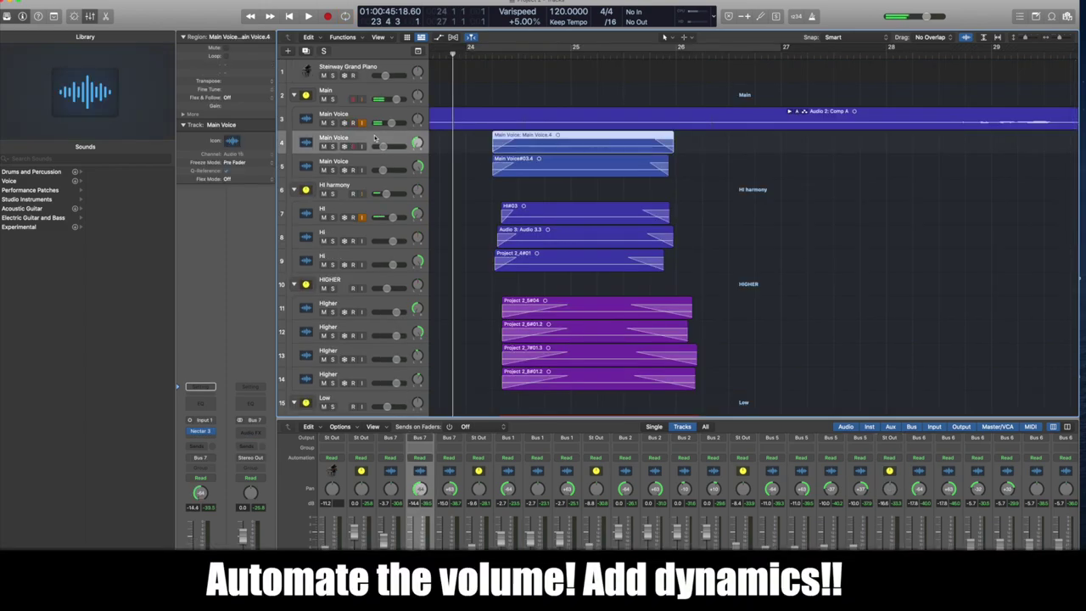
left_click(439, 35)
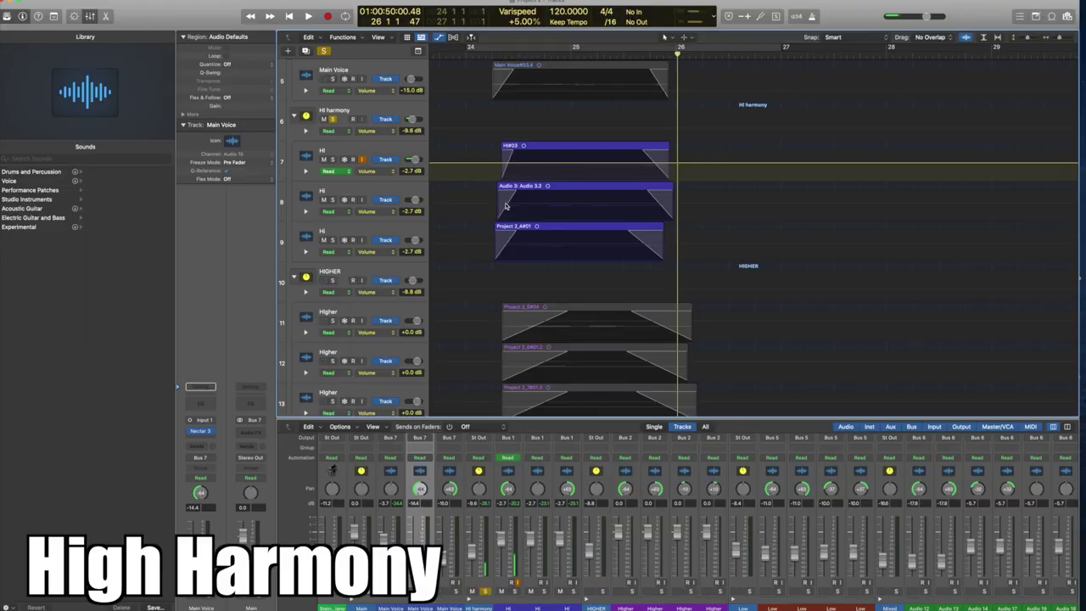
left_click(505, 205)
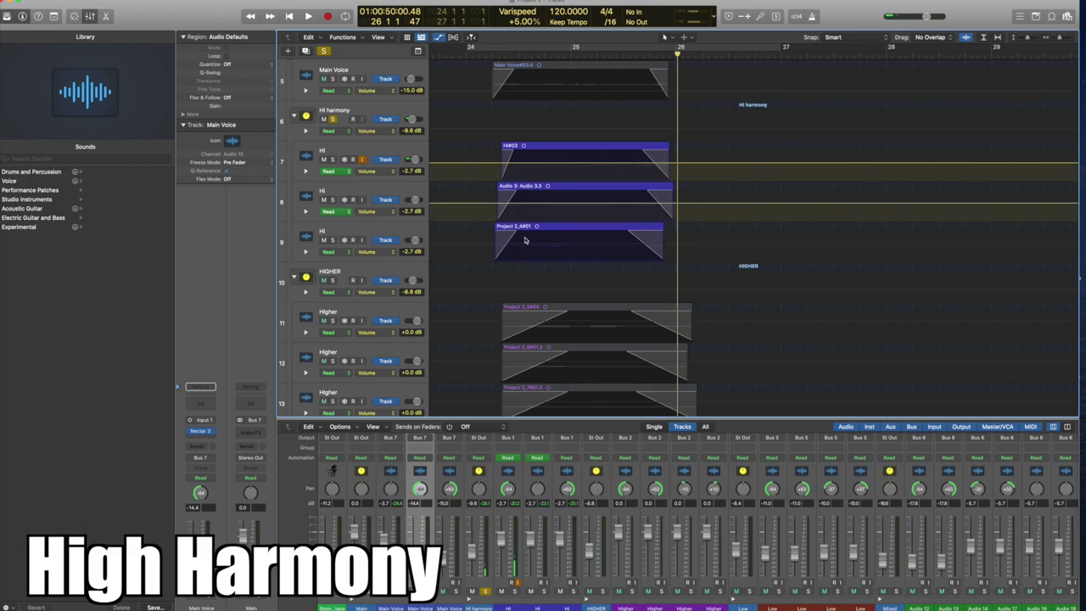
left_click(505, 248, "shift")
Step: Shape volume swells on the Hi tracks from -10.5 dB through -4.8 dB, play them, and lower the starting points further
left_click(502, 173)
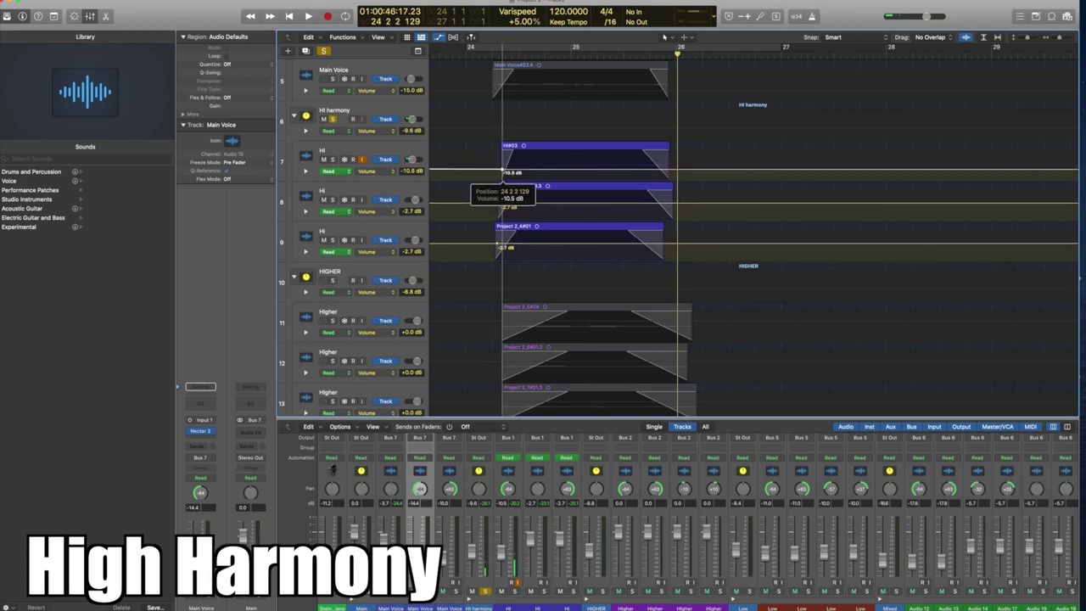
left_click_drag(531, 251, 533, 242)
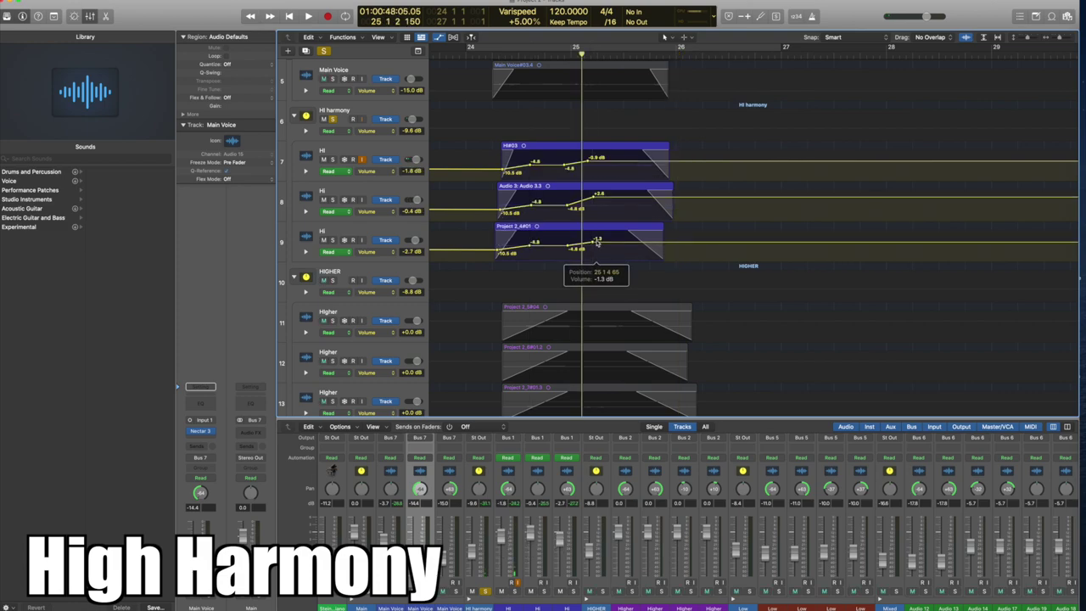
key("space")
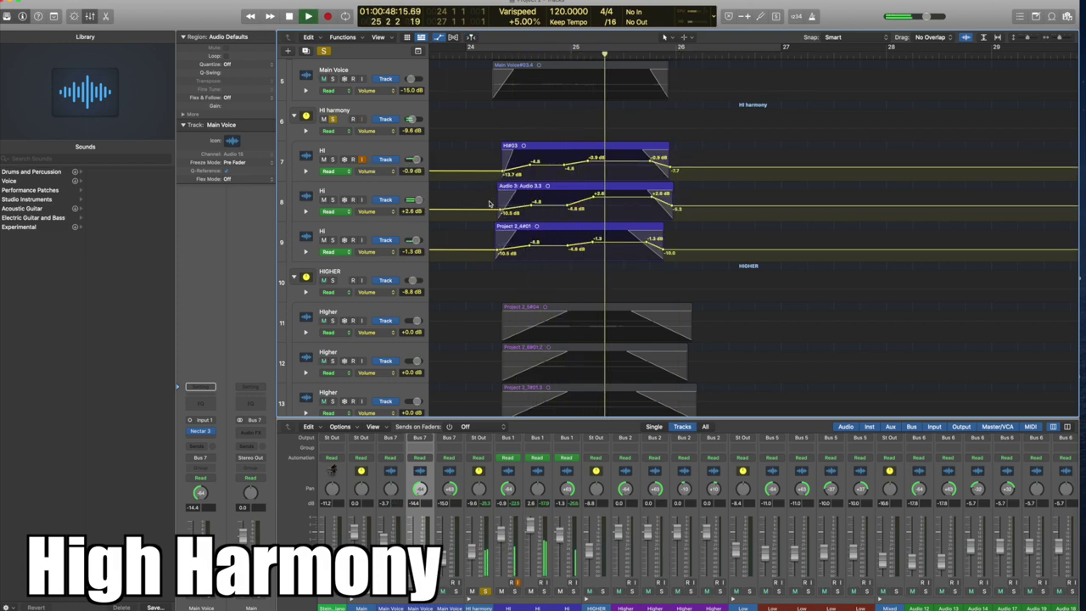
left_click(484, 210)
Step: Draw volume automation on the four Higher tracks that rises to 0 dB after a quieter start, and play it
scroll(370, 241, "down", 5)
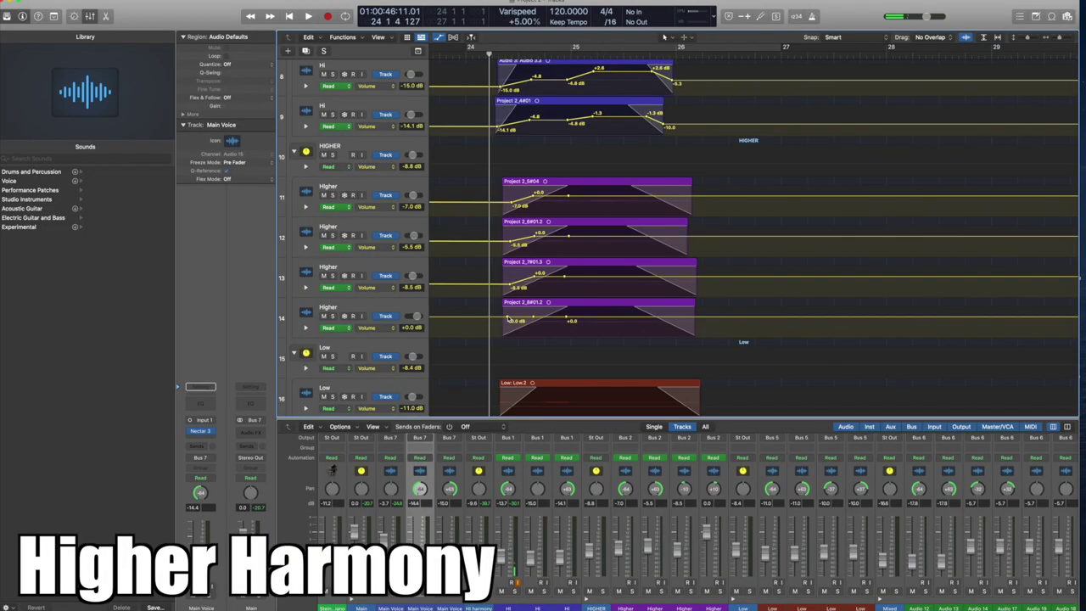
key("space")
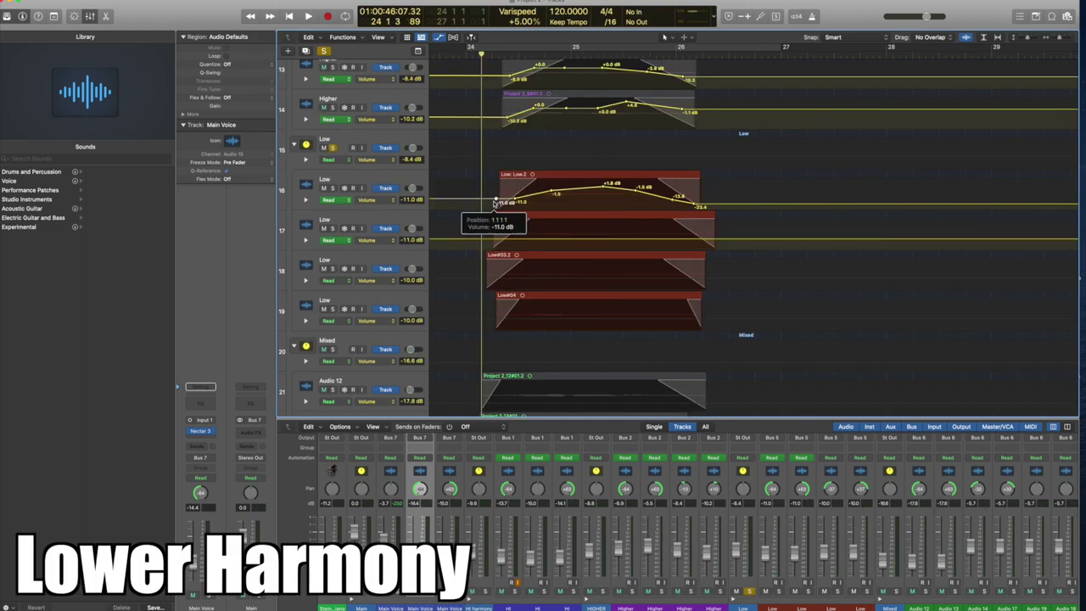
Step: Refine the first Low track's volume curve with added points at -6.2, -3.4 and -8.4 dB
left_click(539, 199)
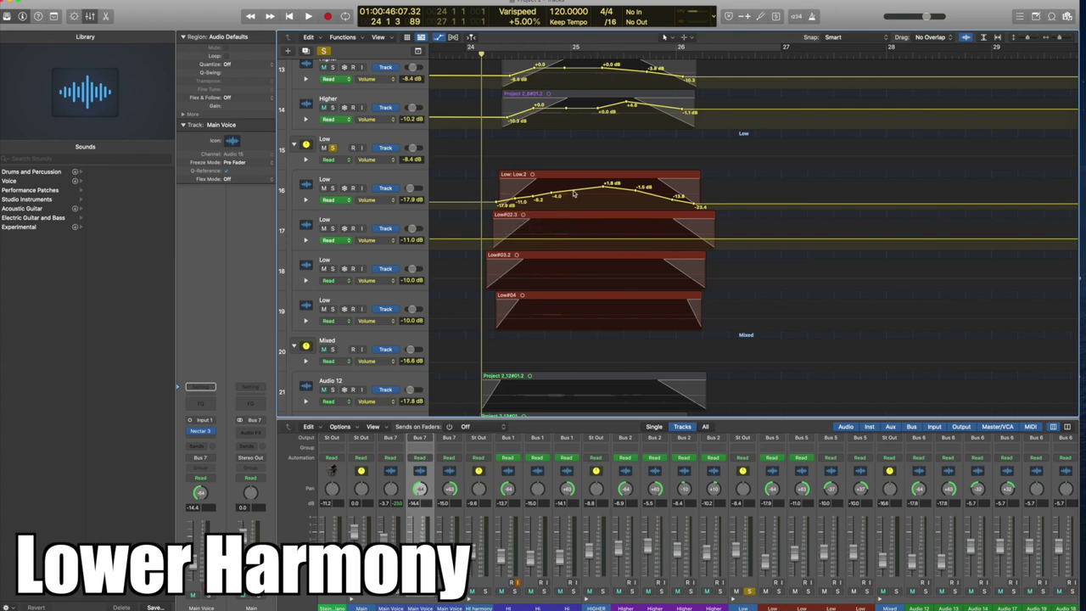
left_click(574, 194)
left_click(650, 193)
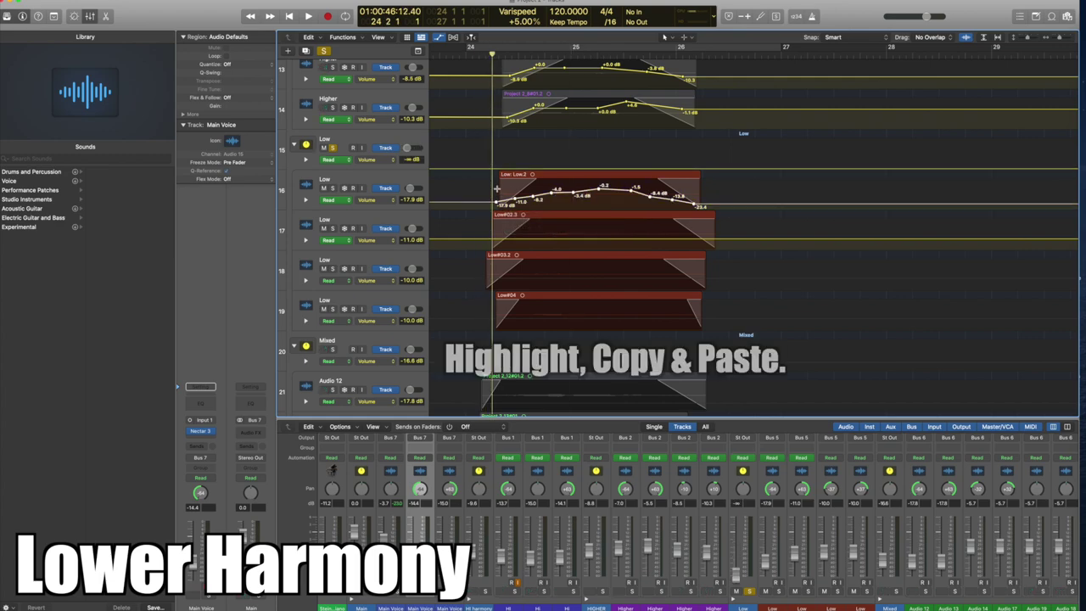
Step: Copy the first Low track's volume automation onto the other Low tracks and play it back
left_click(558, 297)
key("super+v")
key("space")
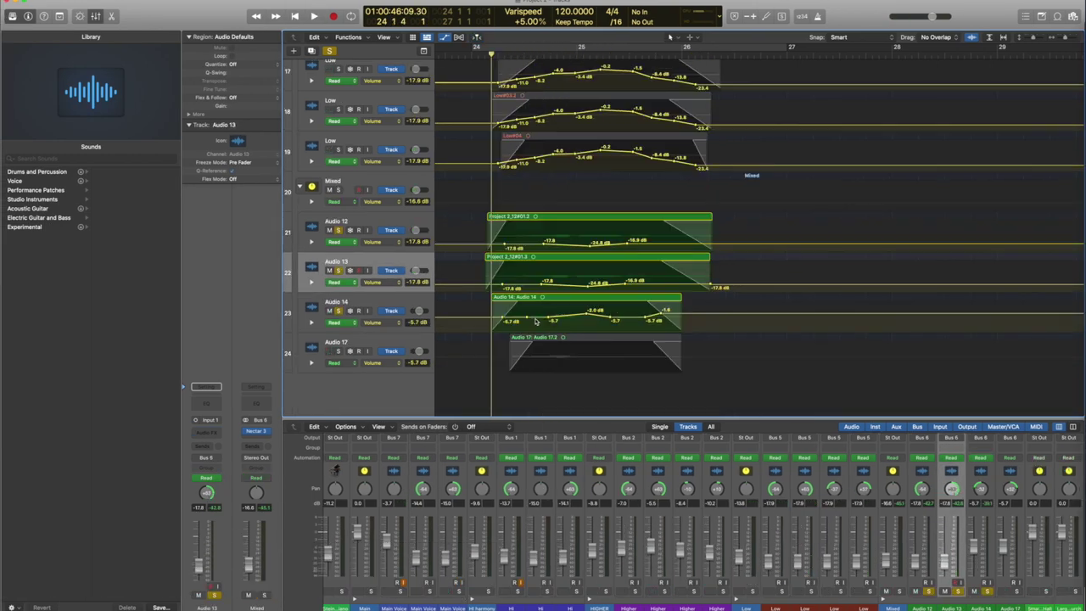
Step: Play the automated stacks, and display the volume automation for the second phrase's Low regions
key("space")
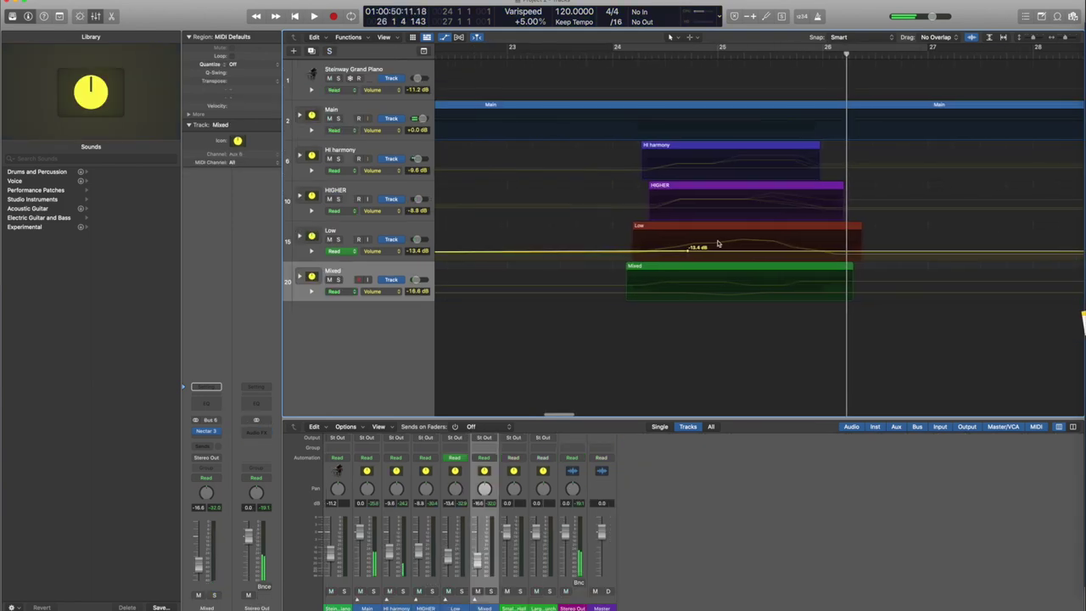
scroll(717, 245, "down", 6)
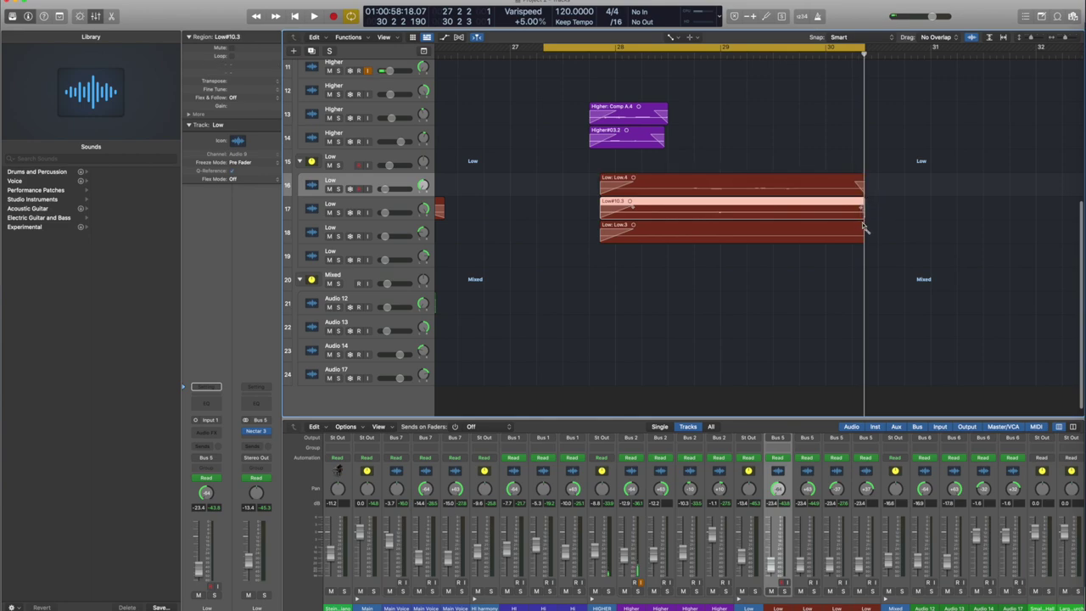
key("a")
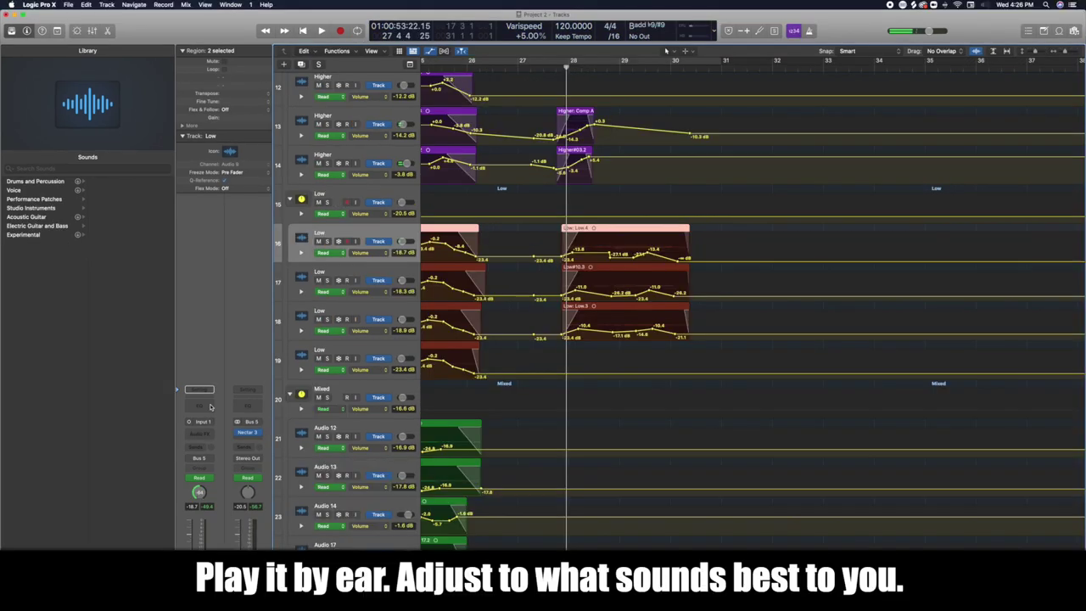
Step: Insert a Channel EQ on the first Low track and adjust its curve
left_click(199, 431)
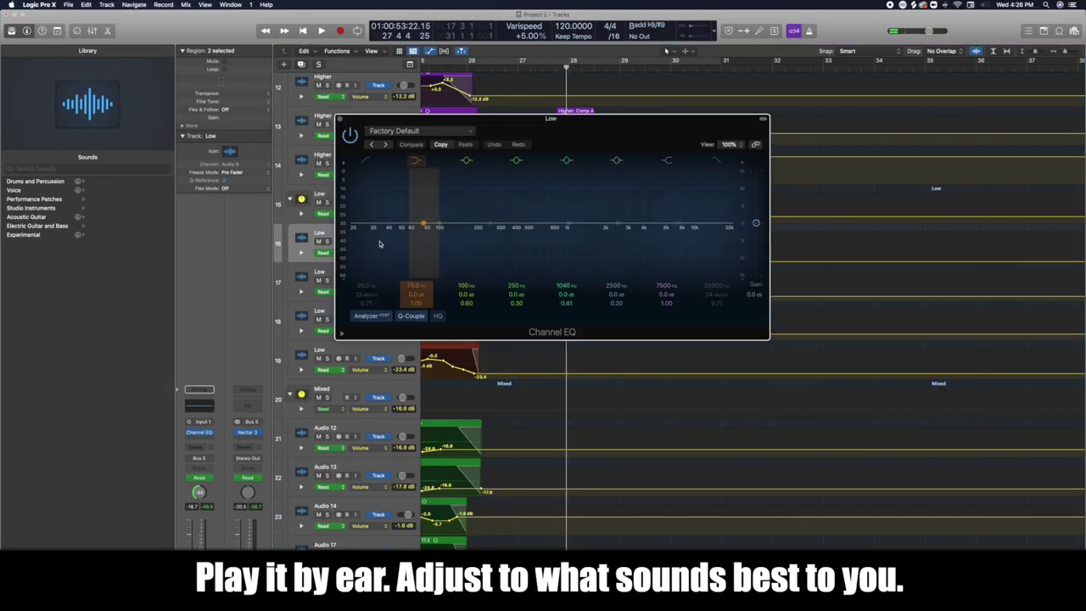
left_click_drag(379, 244, 570, 205)
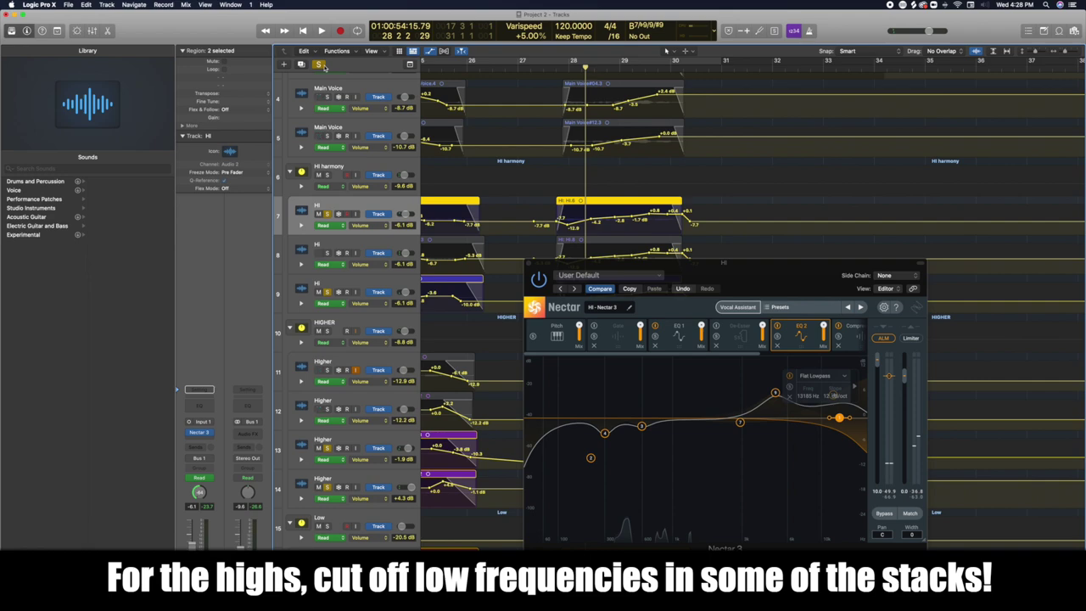
Step: Adjust the high-frequency band in the soloed first Hi track's Nectar 3 EQ 2 and the 2140 Hz peak in the Main Voice's Channel EQ
left_click(326, 214)
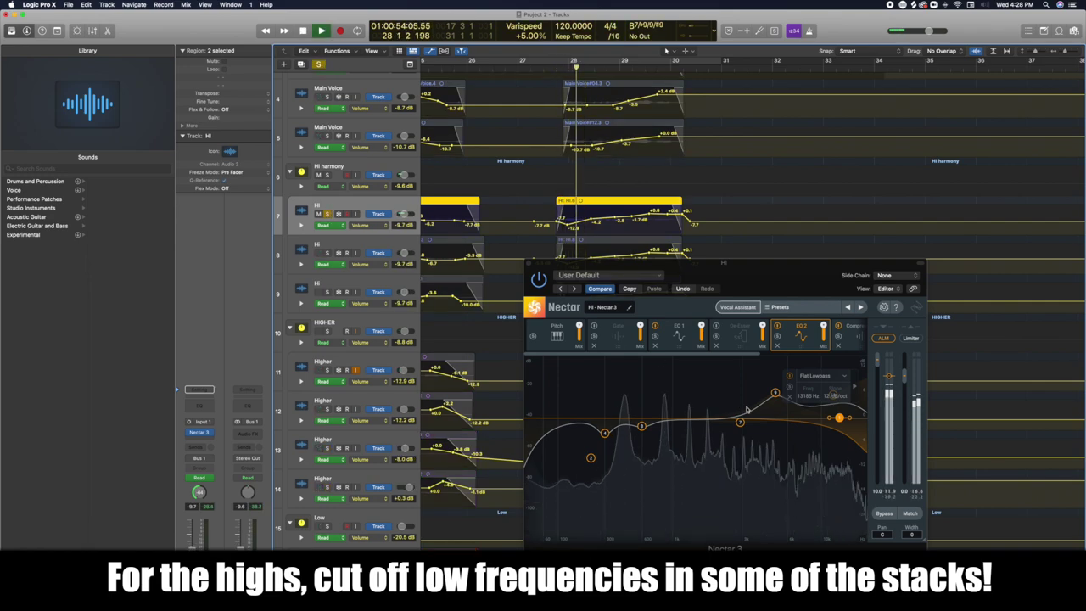
left_click_drag(775, 392, 763, 390)
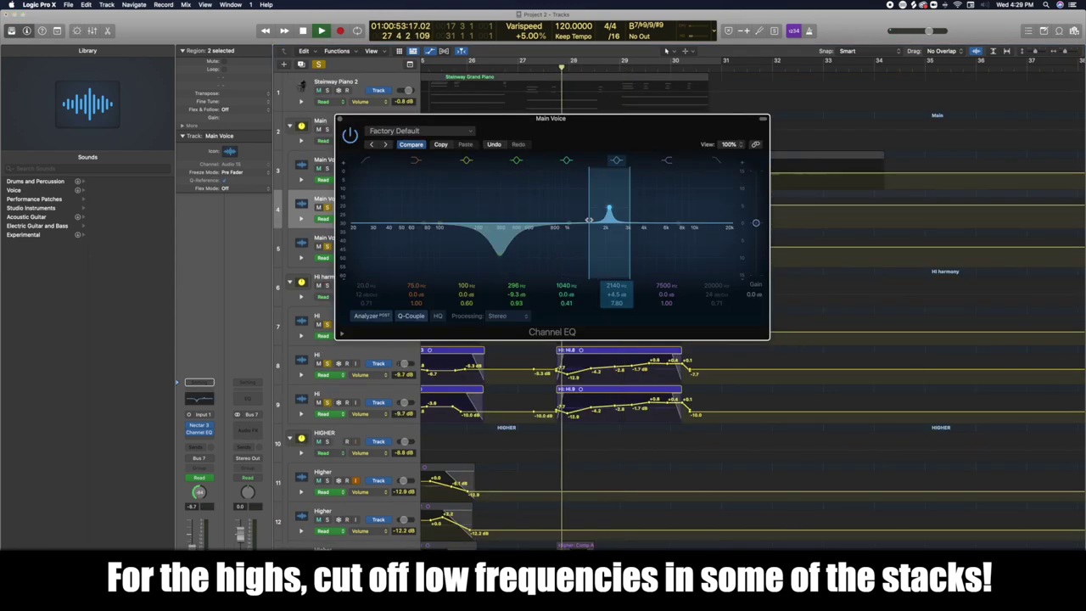
mouse_move(609, 212)
left_mouse_down()
mouse_move(631, 214)
mouse_move(609, 216)
left_mouse_up()
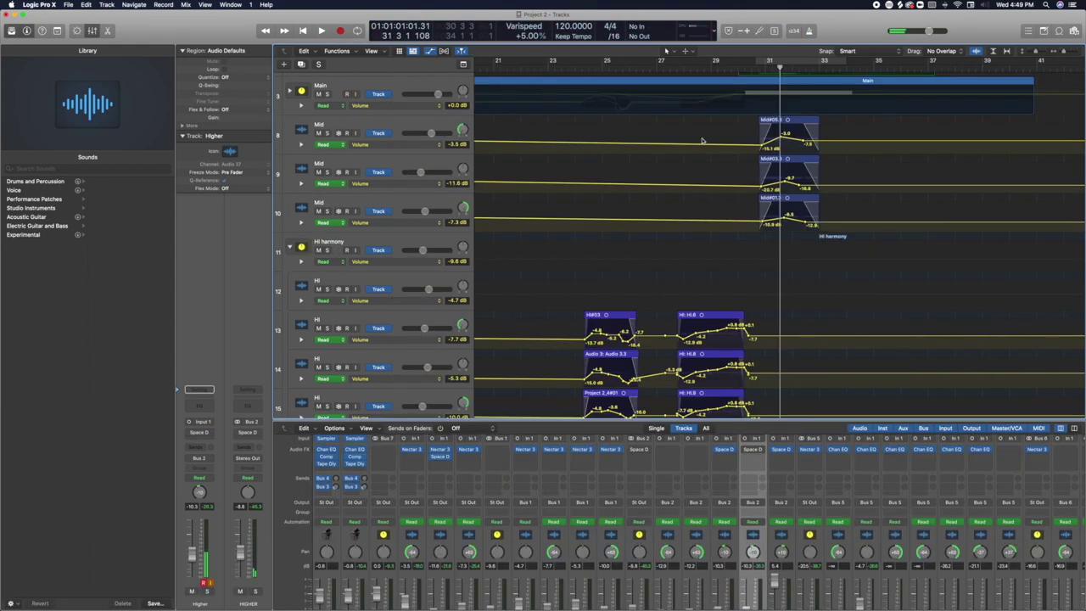
Step: Review the volume automation across the BG, Main Voice, Mid, Hi and Higher tracks while the full arrangement plays
scroll(720, 177, "up", 3)
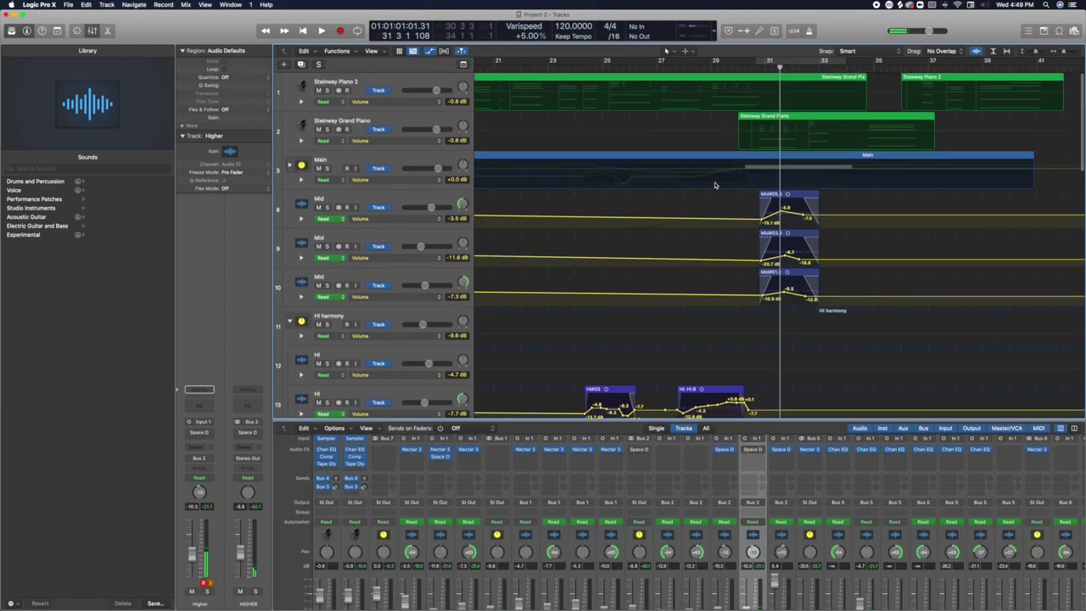
scroll(720, 318, "down", 2)
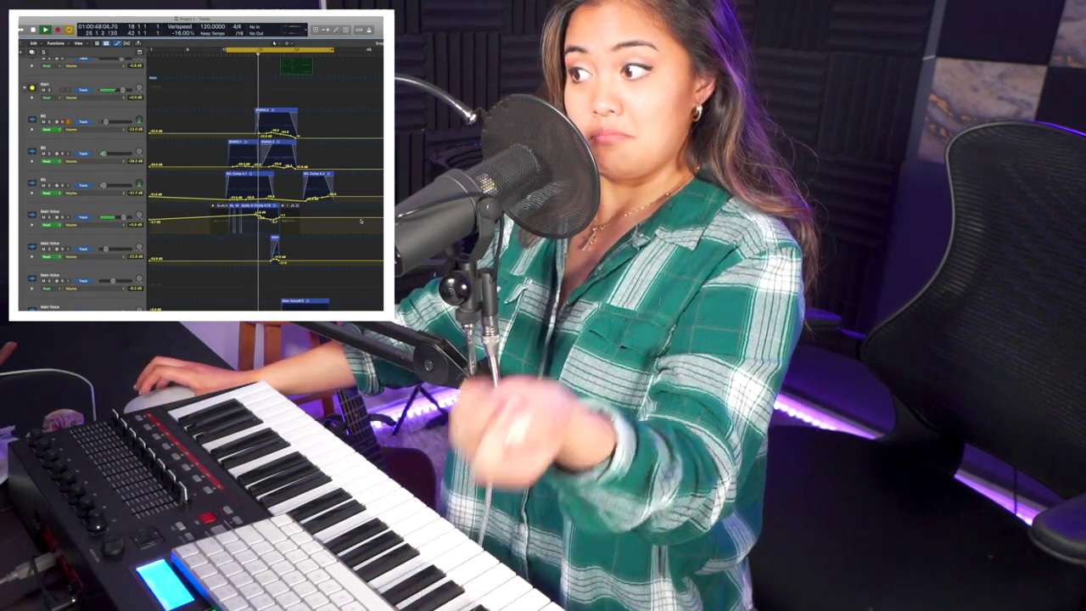
scroll(361, 221, "down", 10)
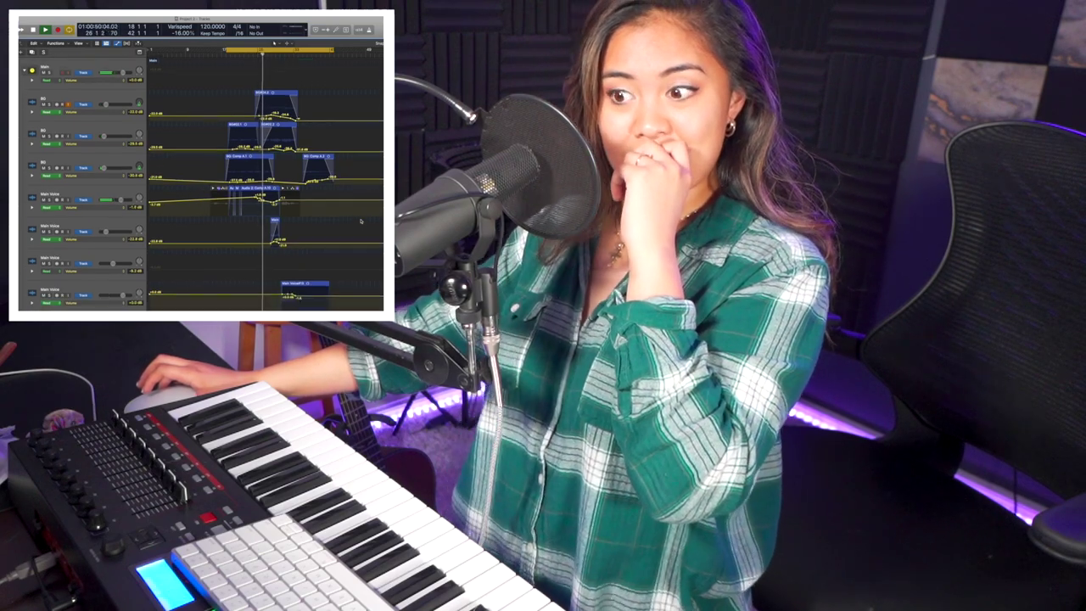
scroll(360, 221, "down", 2)
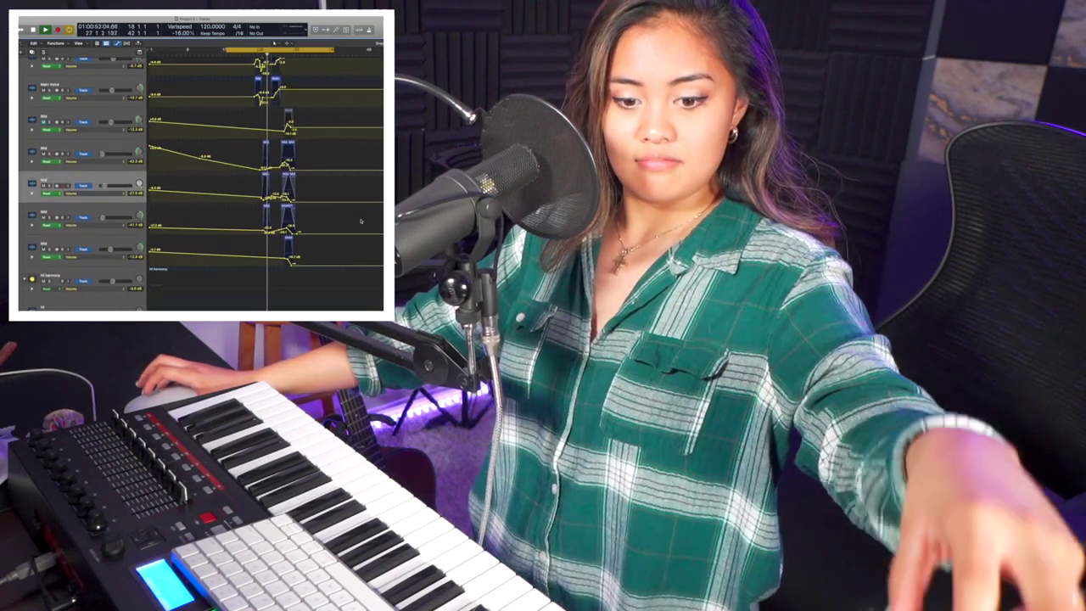
scroll(360, 221, "down", 10)
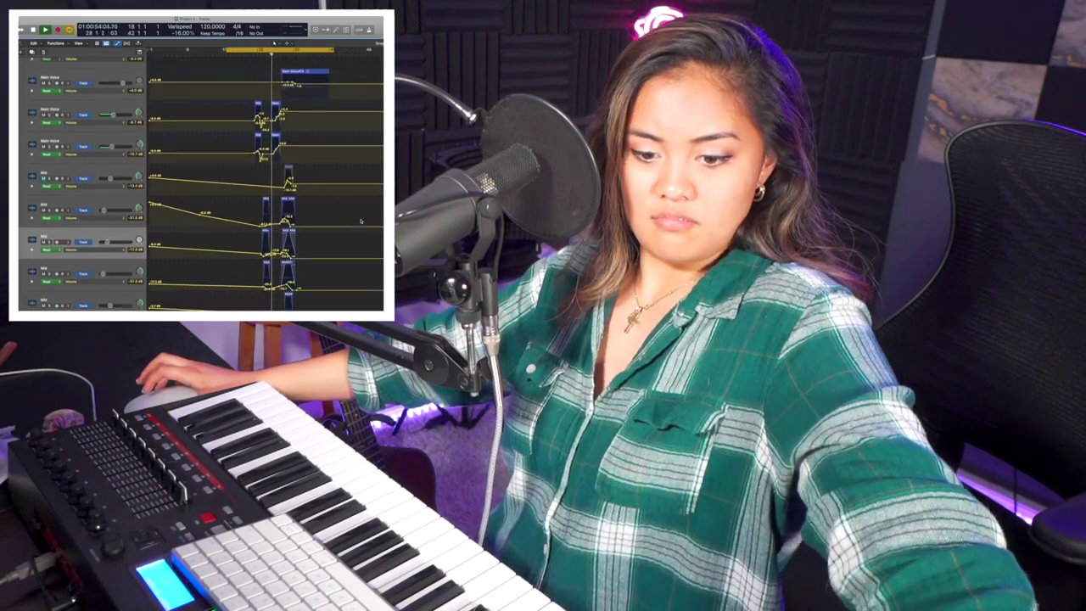
scroll(360, 221, "down", 8)
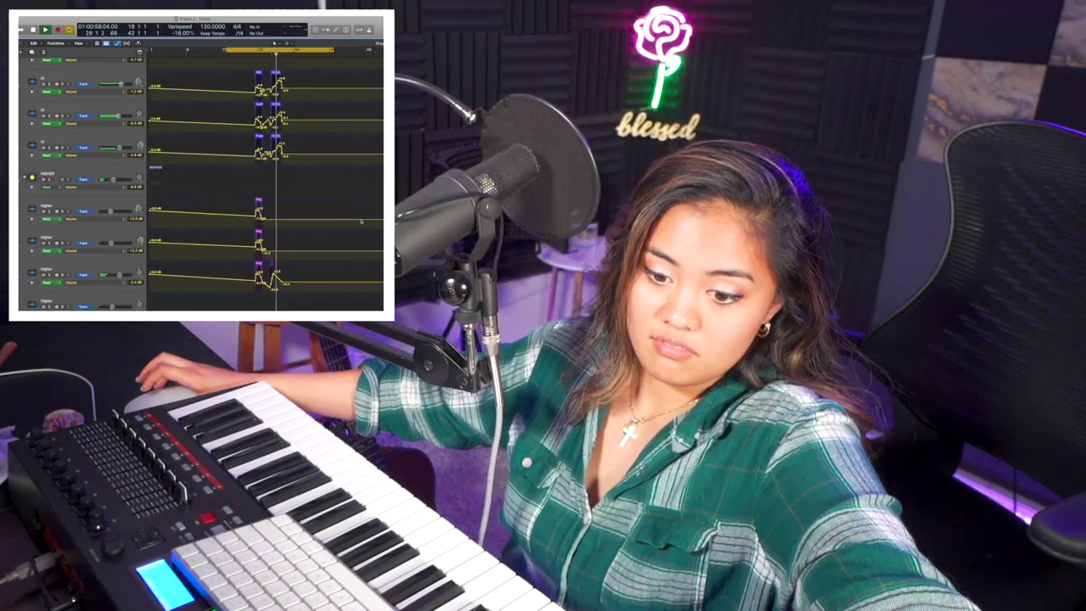
scroll(796, 316, "down", 1)
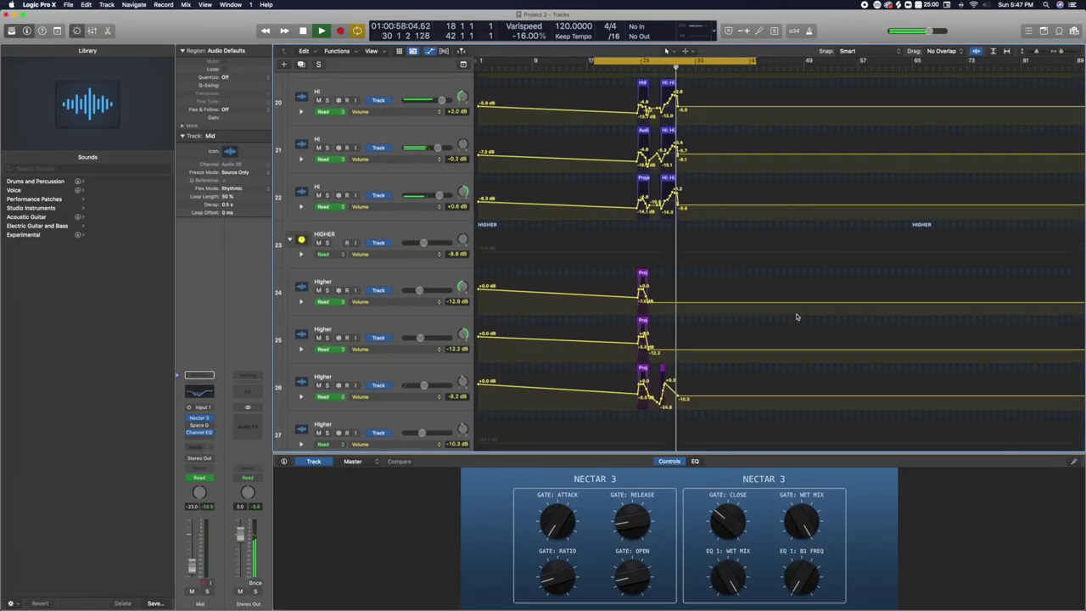
scroll(795, 317, "up", 12)
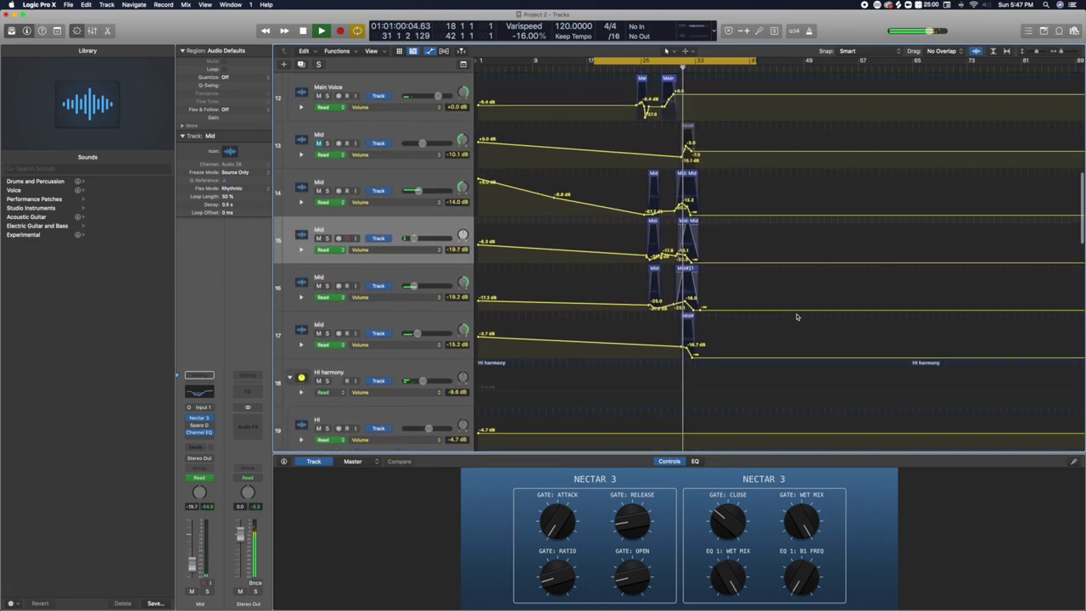
scroll(733, 226, "up", 12)
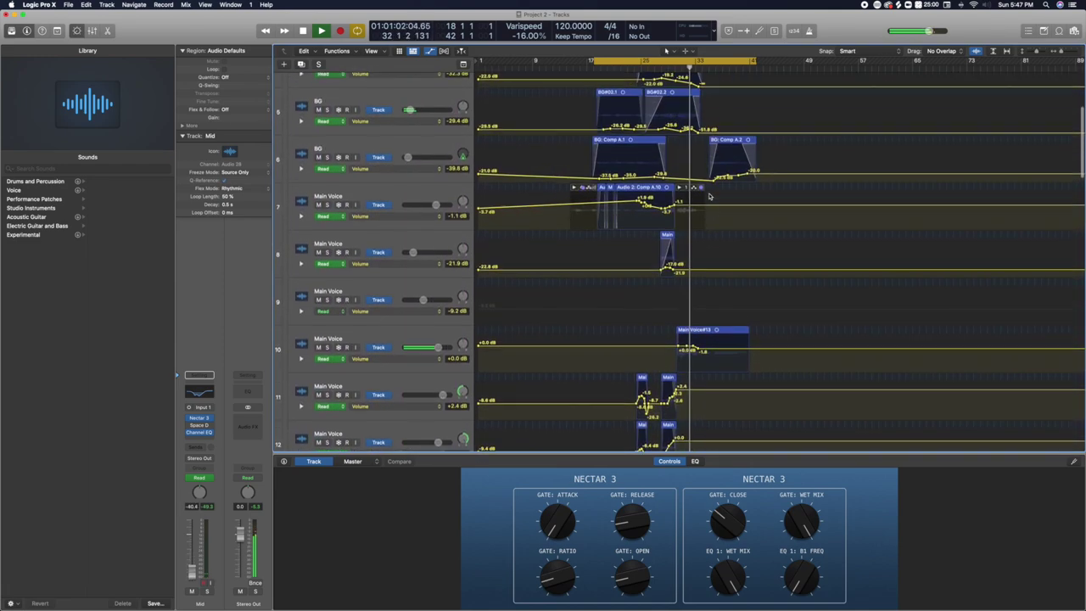